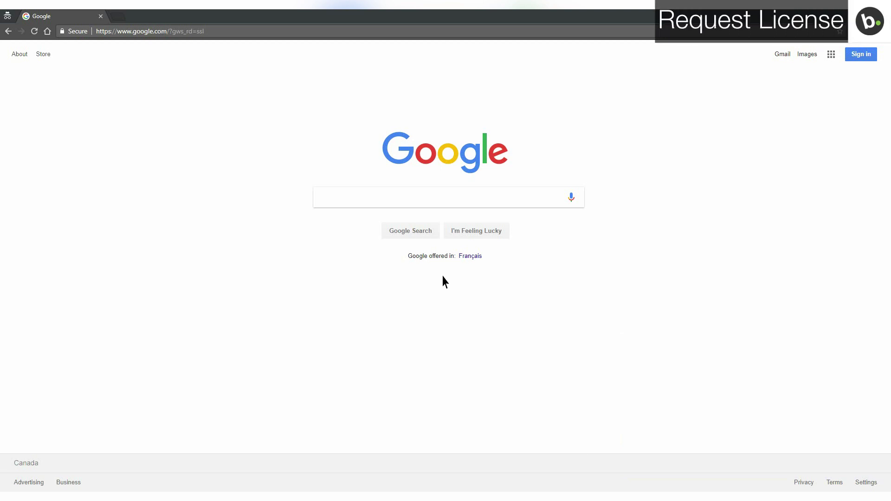
# Go to bioconnect.com/activate and submit the Enterprise license activation request form
pyautogui.click(349, 36)
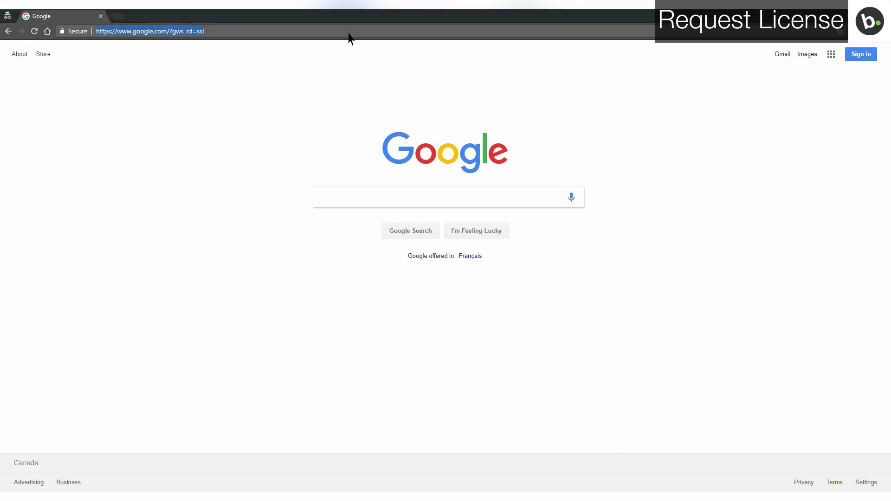
pyautogui.write('bioconnect.com/activate')
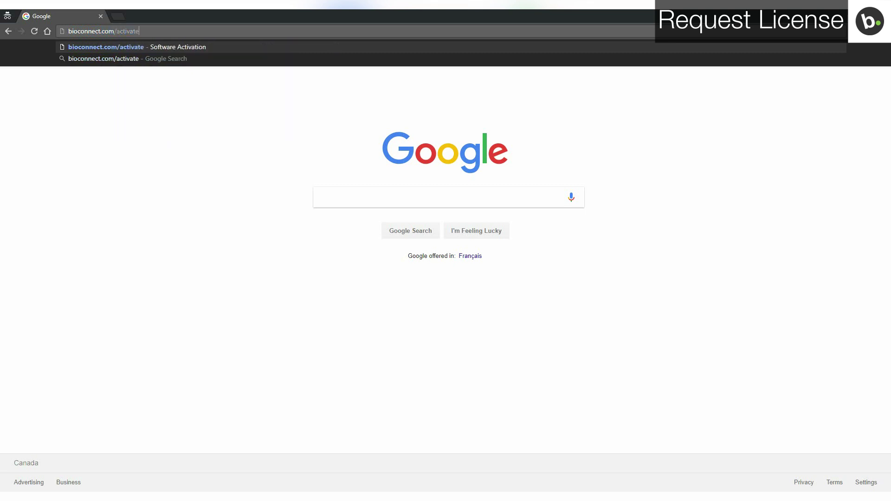
pyautogui.press('Return')
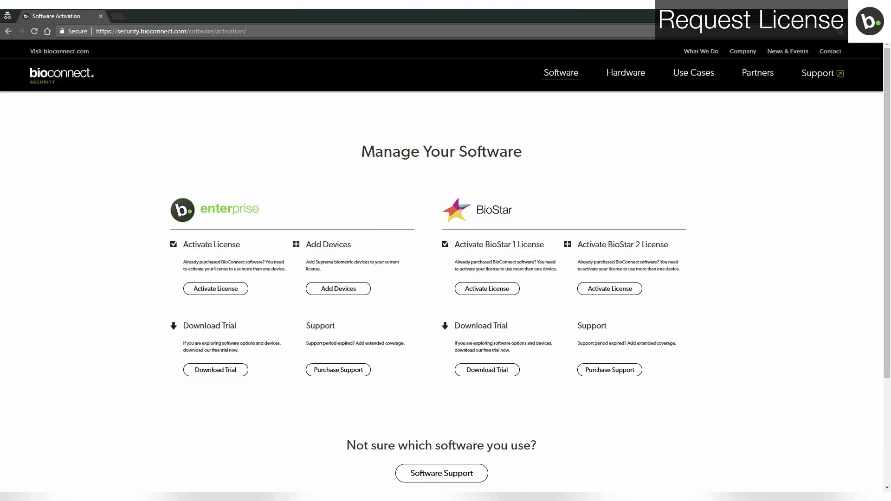
pyautogui.click(229, 289)
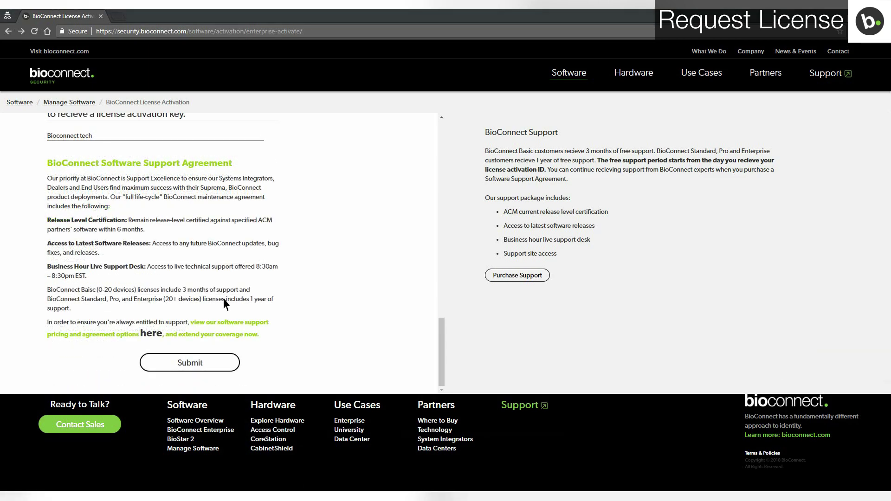
pyautogui.click(223, 363)
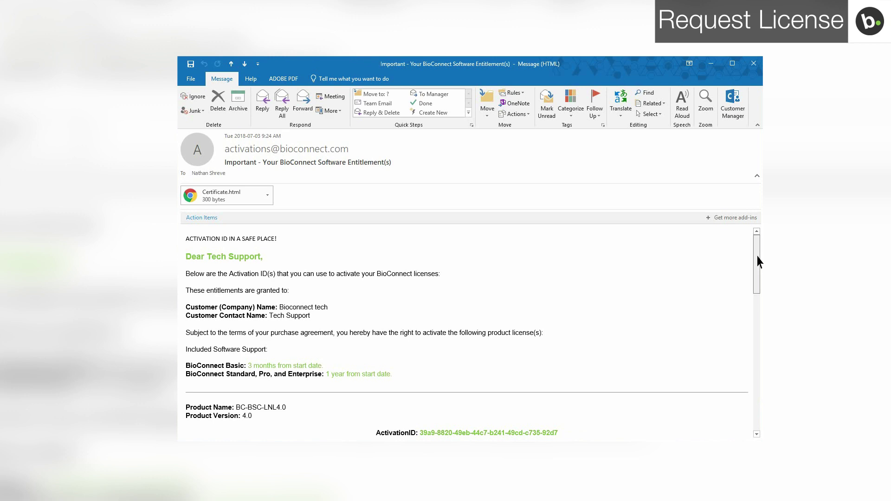
# Scroll down the BioConnect entitlement email to reveal the Activation ID
pyautogui.moveTo(759, 262); pyautogui.dragTo(760, 337)
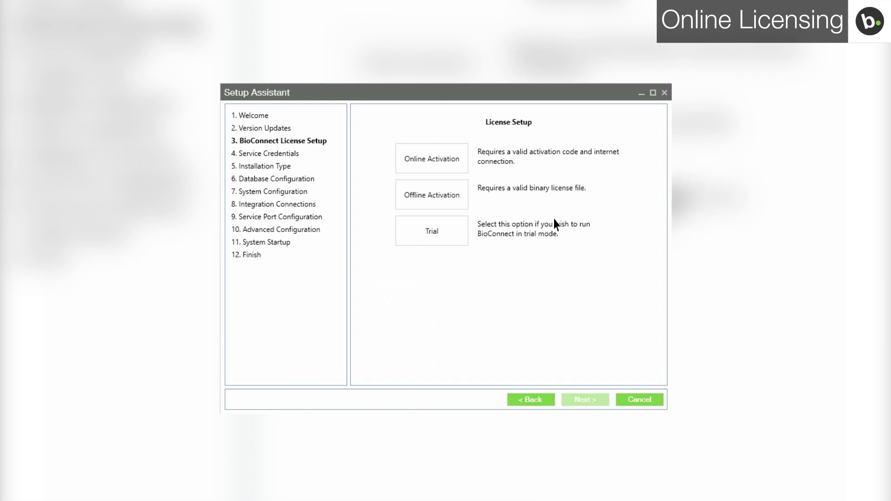
# Choose online activation, enter the activation ID, and set the device quantity to 3
pyautogui.click(432, 159)
pyautogui.click(390, 182)
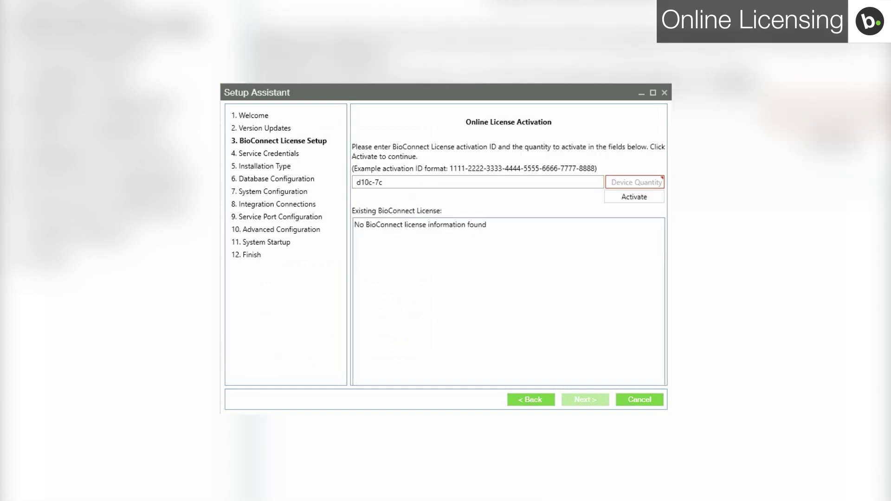
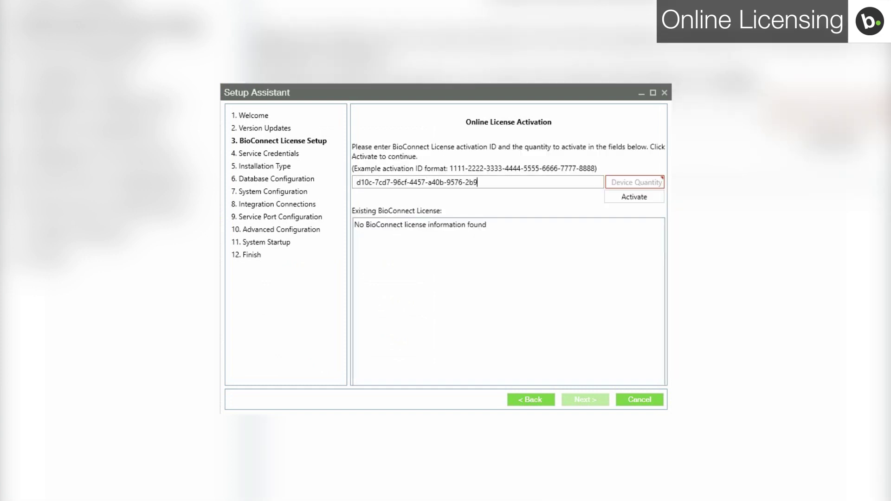
pyautogui.click(636, 183)
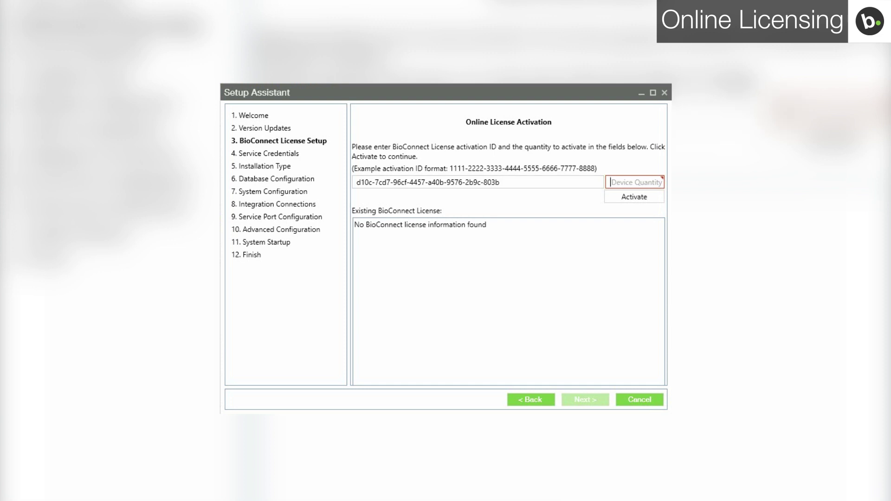
pyautogui.write('3')
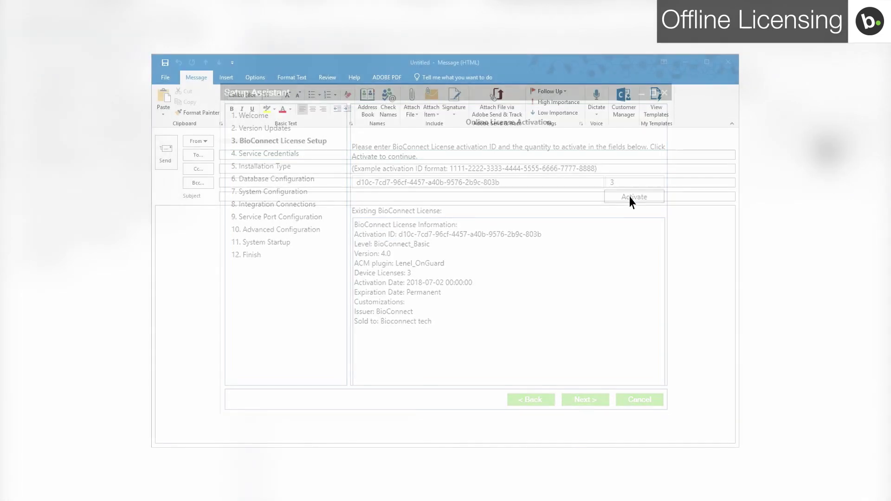
pyautogui.click(241, 196)
pyautogui.write('Offline License')
pyautogui.click(160, 217)
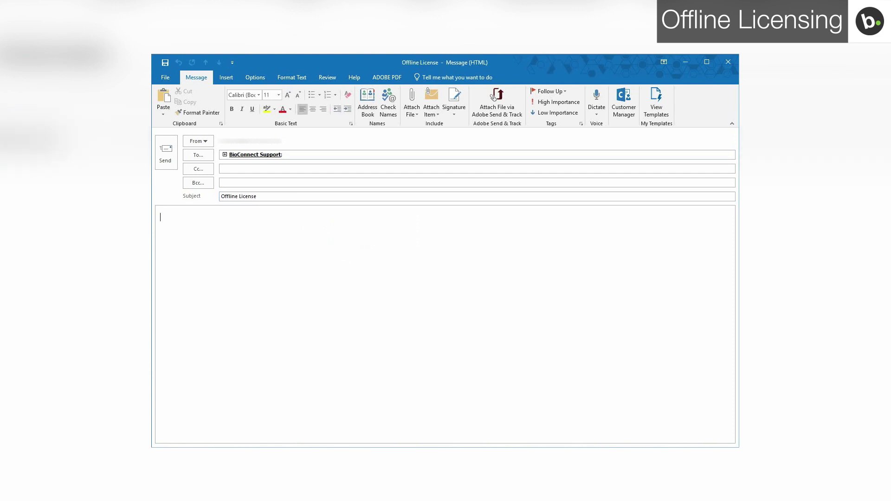
pyautogui.write('I would like an offline license.')
pyautogui.press('Return')
pyautogui.press('Return')
pyautogui.write('MAC Addres')
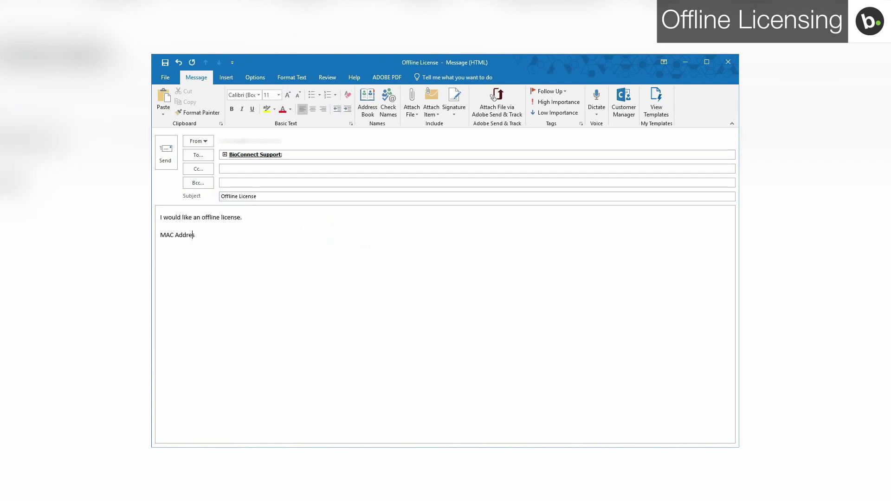
pyautogui.write('s: 68-F7-28-76-BB-01')
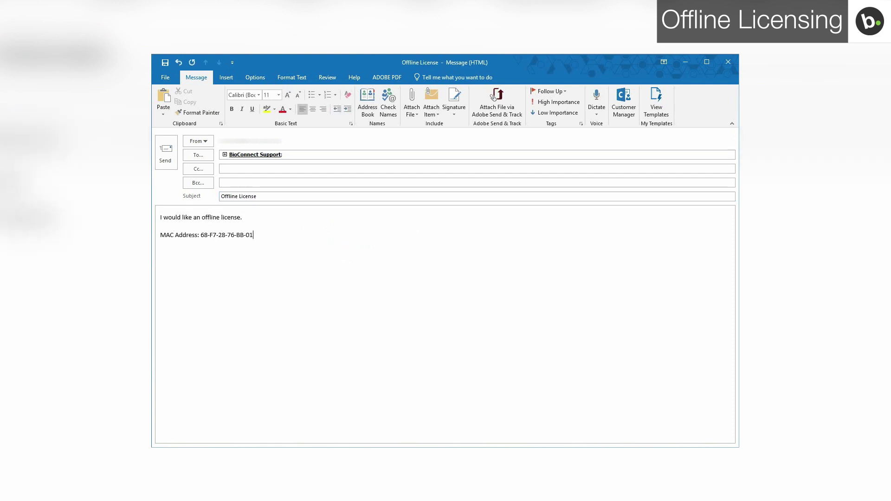
pyautogui.press('Return')
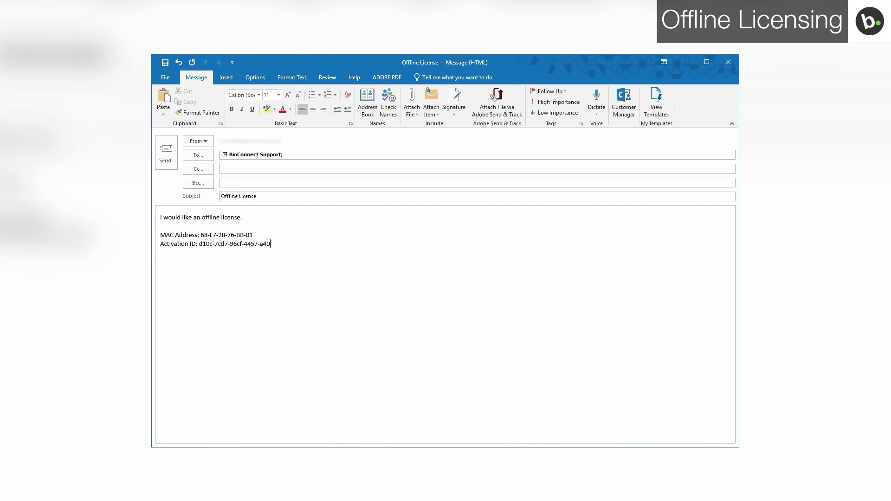
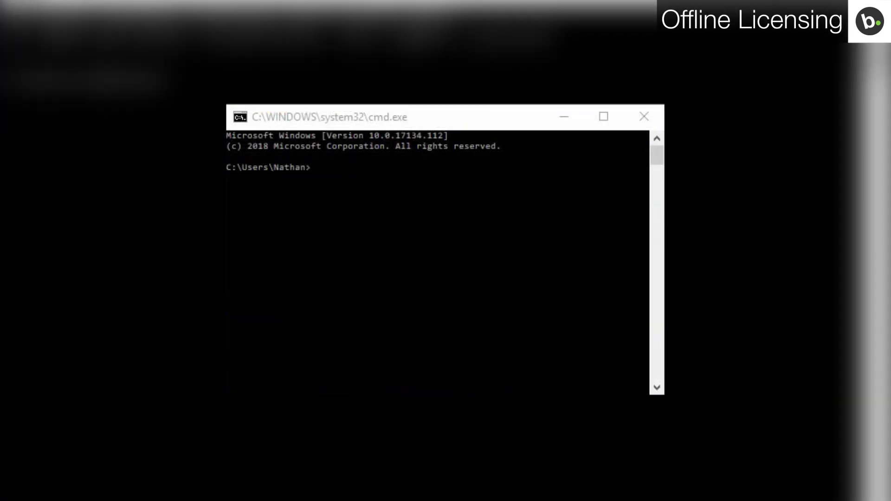
# Look up the MAC address with getmac, then open Support's zipped license attachment
pyautogui.write('getmac')
pyautogui.press('Return')
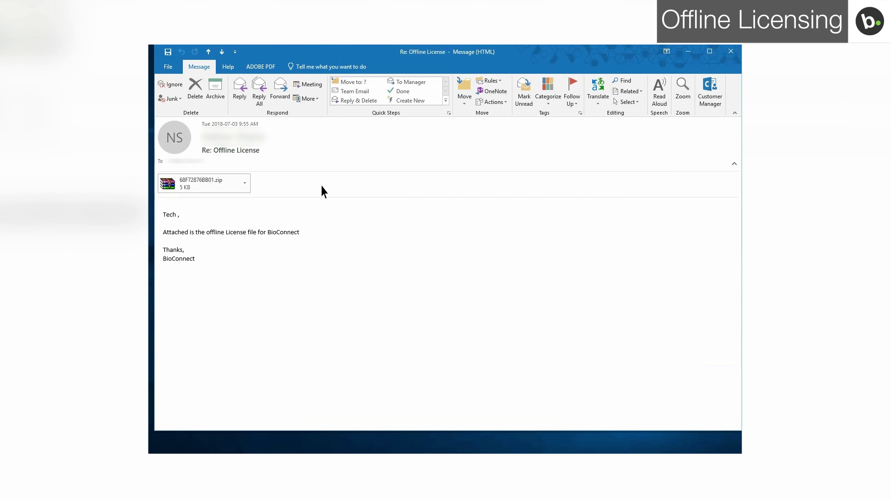
pyautogui.doubleClick(207, 184)
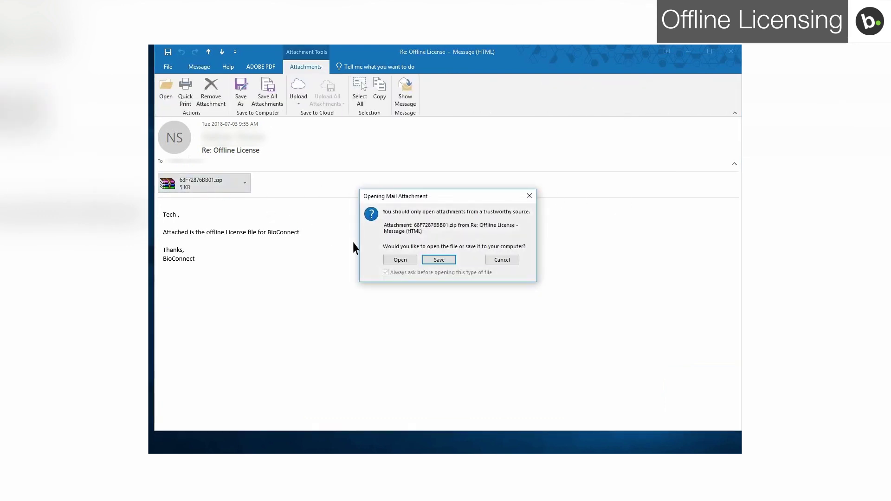
pyautogui.click(400, 260)
# Extract the license .bin file from the archive into the Documents folder
pyautogui.rightClick(335, 219)
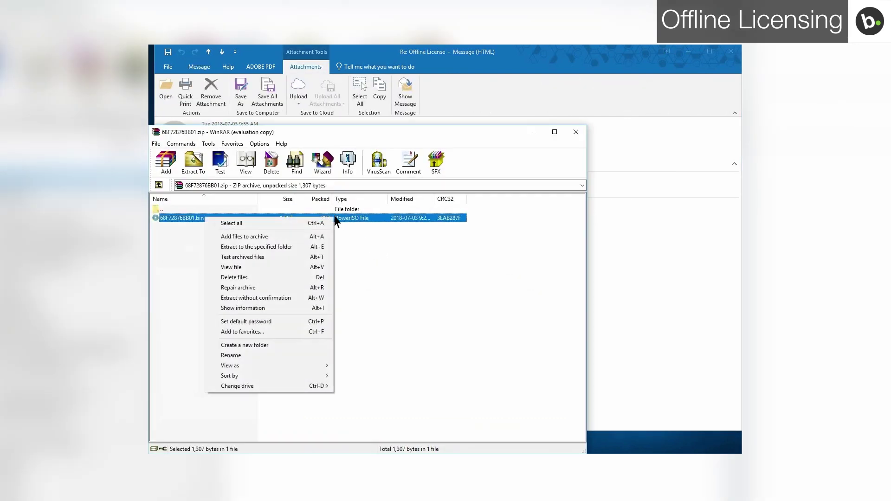
pyautogui.click(314, 248)
pyautogui.scroll(-1, 411, 263)
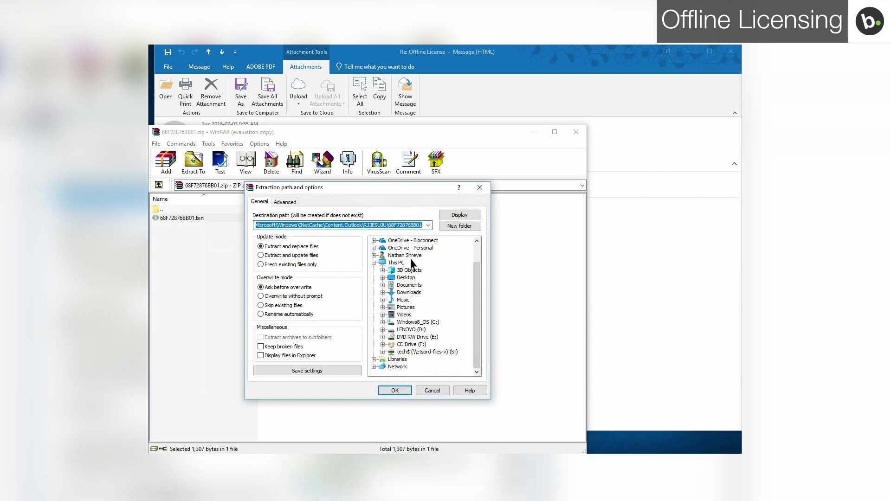
pyautogui.click(408, 286)
pyautogui.click(395, 390)
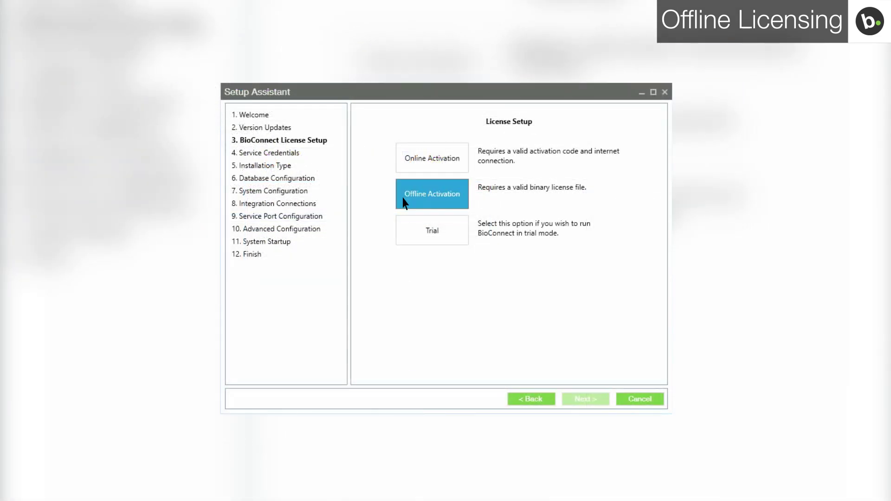
# Use offline activation to load 68F72876BB01.bin from Documents and activate it
pyautogui.click(404, 203)
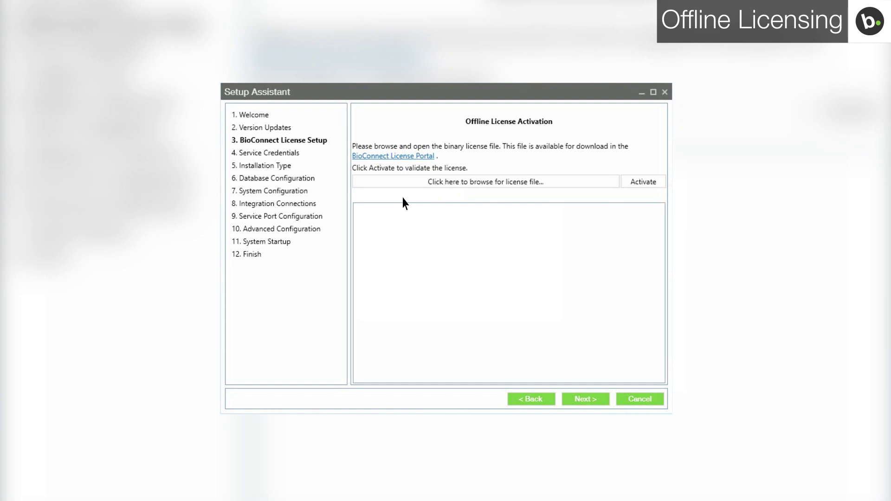
pyautogui.click(404, 185)
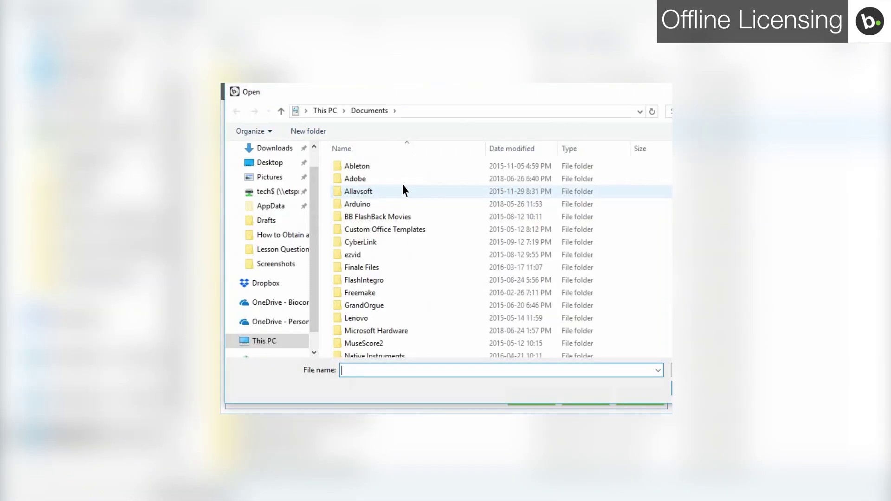
pyautogui.scroll(-5, 403, 190)
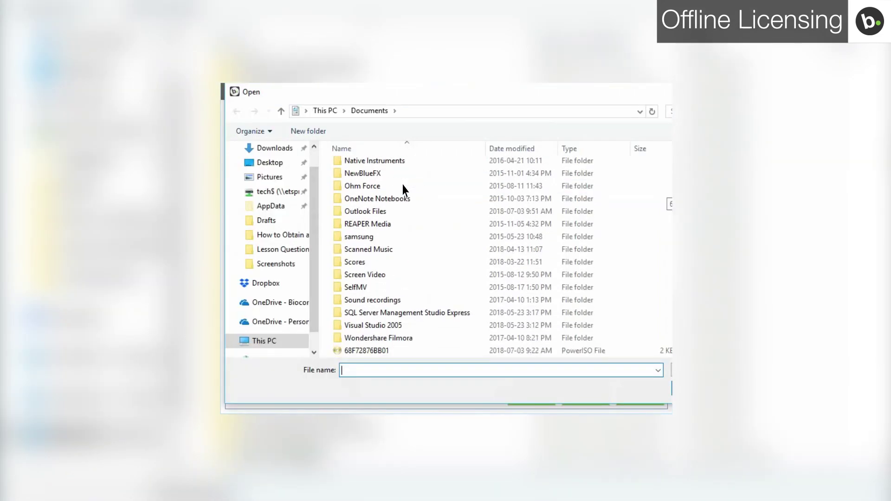
pyautogui.click(404, 352)
pyautogui.doubleClick(403, 352)
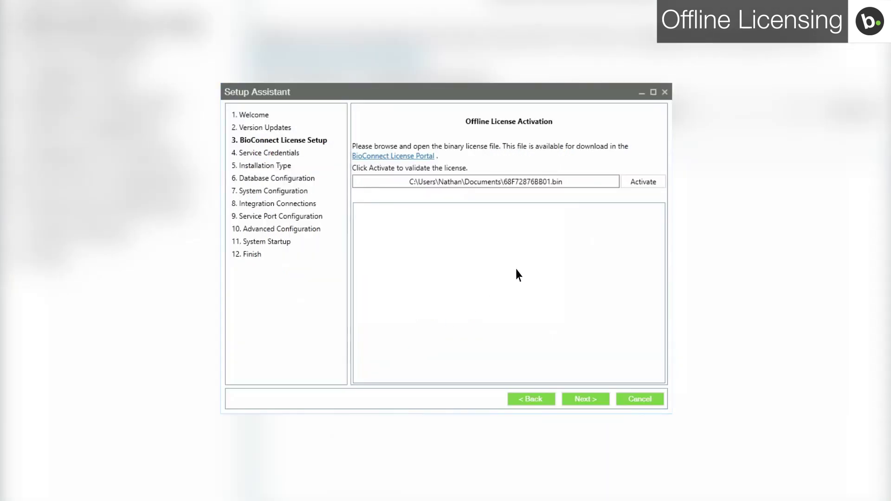
pyautogui.click(640, 183)
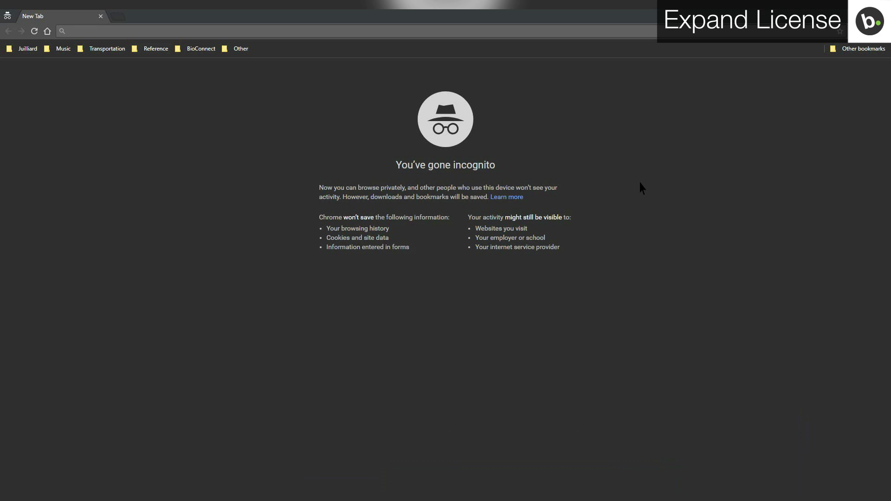
# Go to the BioConnect Software Activation page and open the Enterprise Add Devices form
pyautogui.click(483, 34)
pyautogui.write('bioconnect.co')
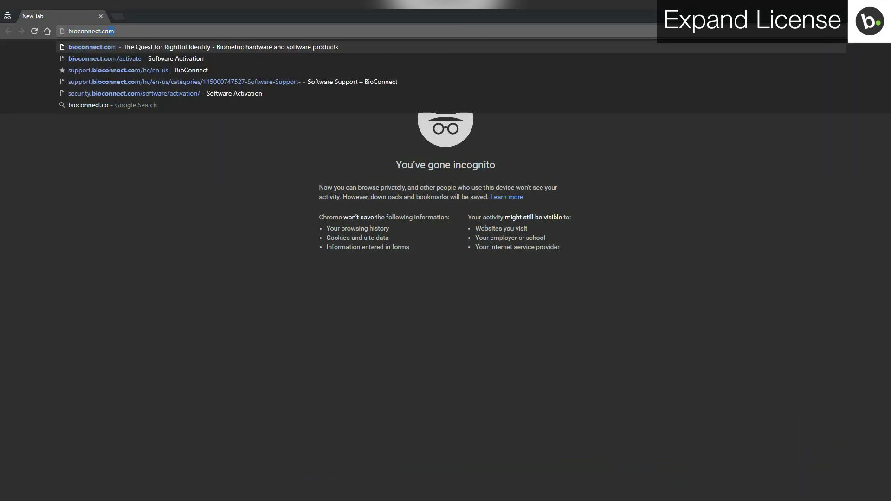
pyautogui.write('m/s')
pyautogui.press('Return')
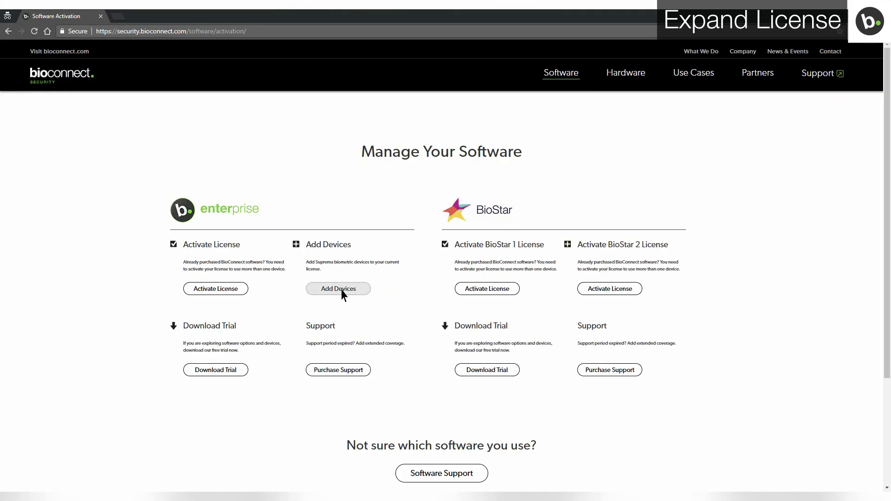
pyautogui.click(342, 290)
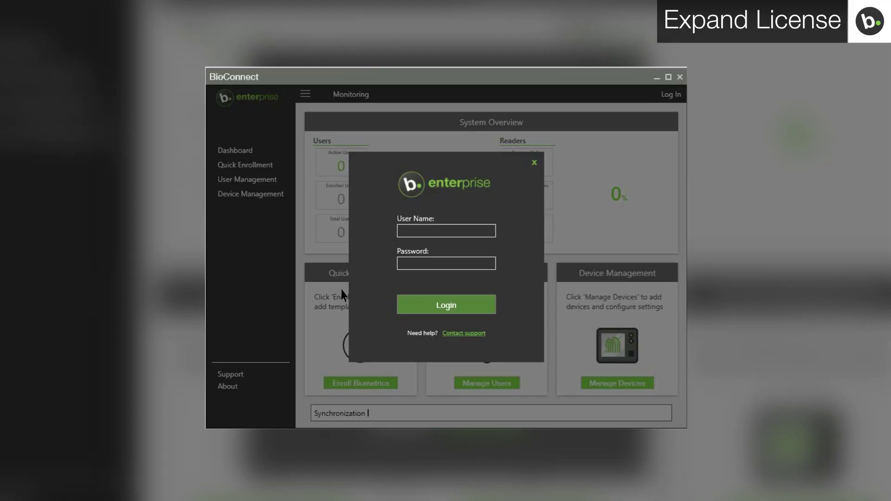
# Log in to BioConnect Enterprise with the account user name and password
pyautogui.write('Entertech')
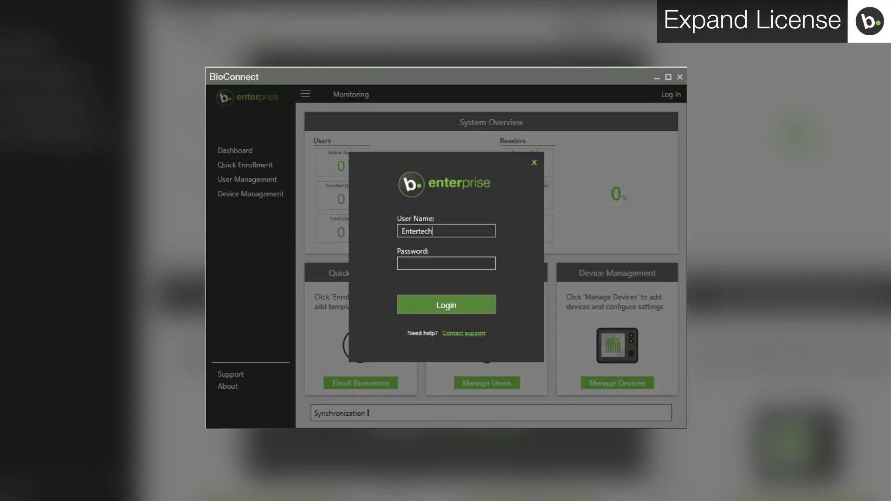
pyautogui.press('Tab')
pyautogui.write('••••••••')
pyautogui.press('Return')
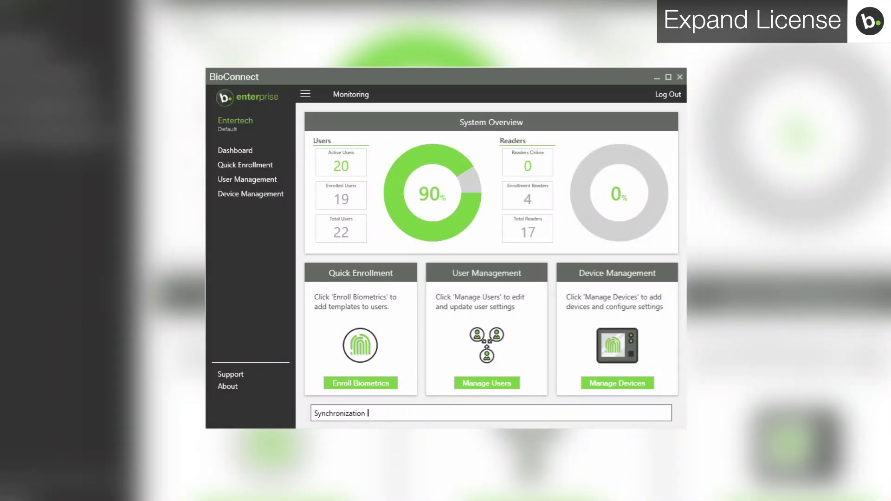
# View the license information under Configuration > Licensing in the main menu
pyautogui.click(306, 95)
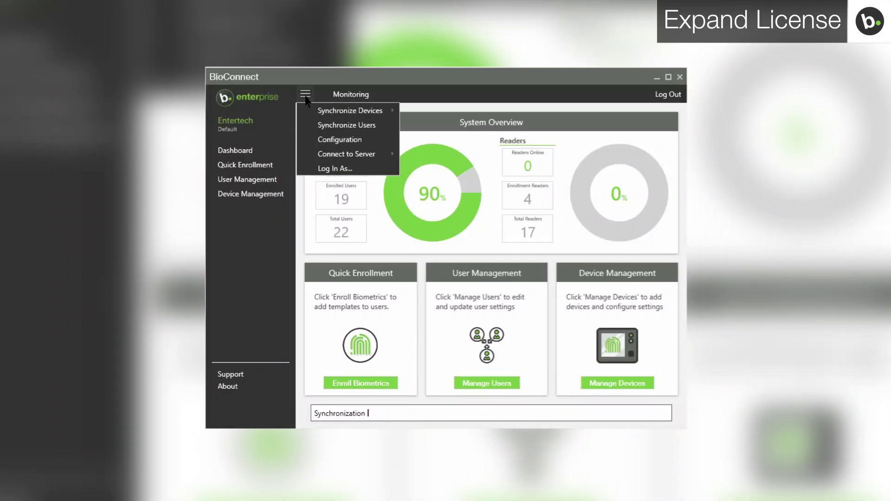
pyautogui.click(304, 140)
pyautogui.click(306, 158)
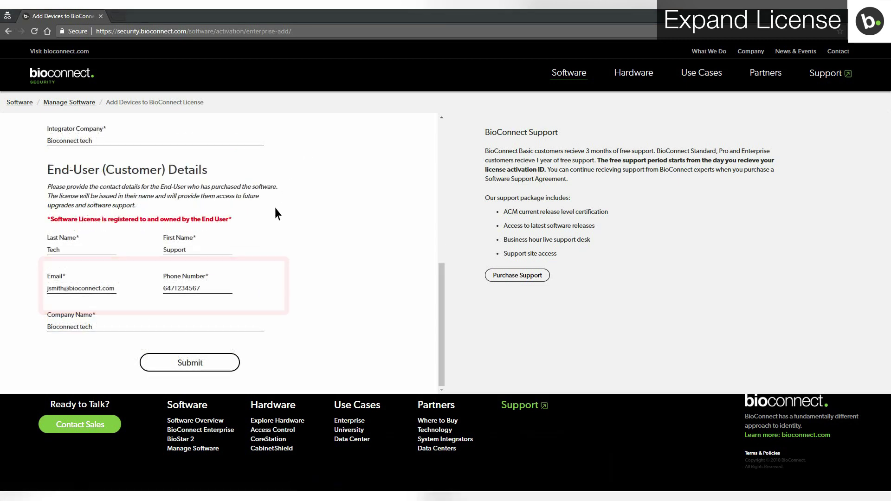
# Submit the completed Add Devices to BioConnect Enterprise License form
pyautogui.click(191, 364)
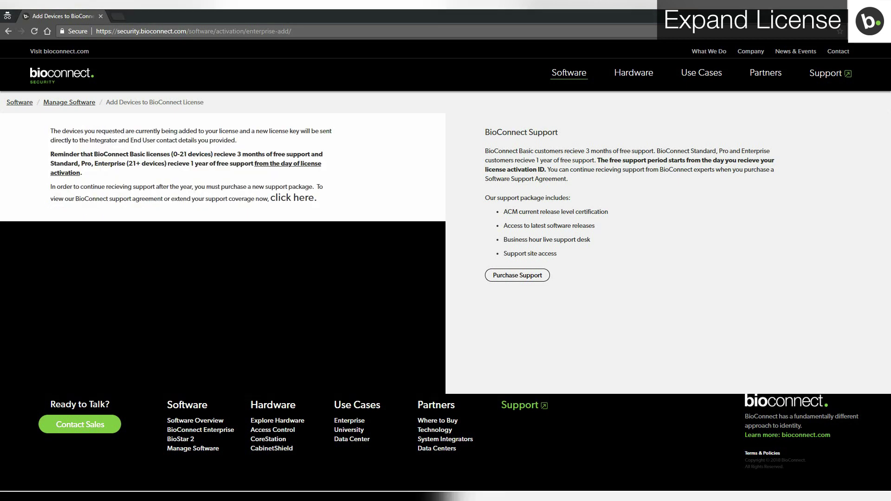